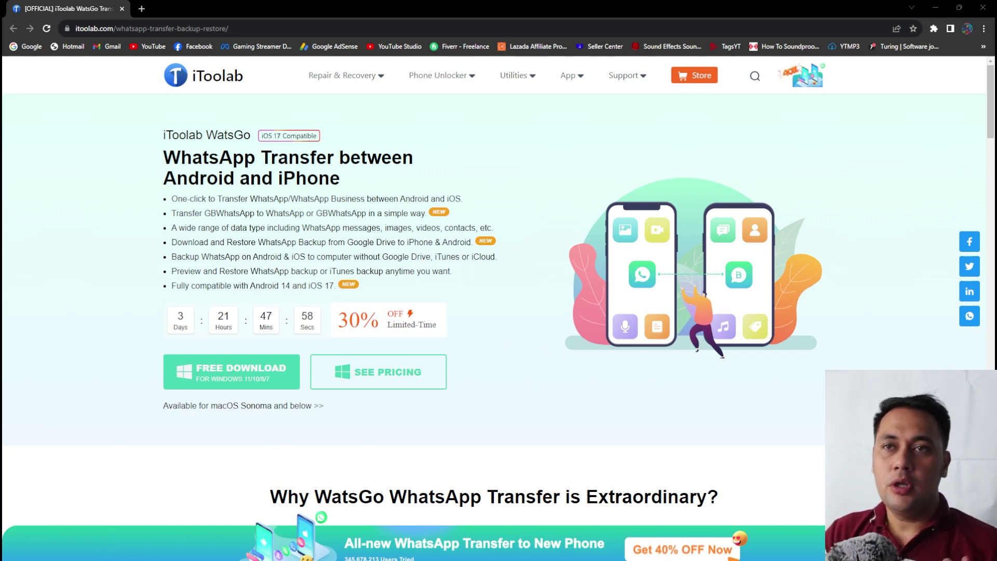
Step: Read the WatsGo product name, the headline and the first two feature points on WhatsApp Business and GBWhatsApp transfer
{"action": "left_click_drag", "start_coordinate": [164, 135], "coordinate": [243, 136]}
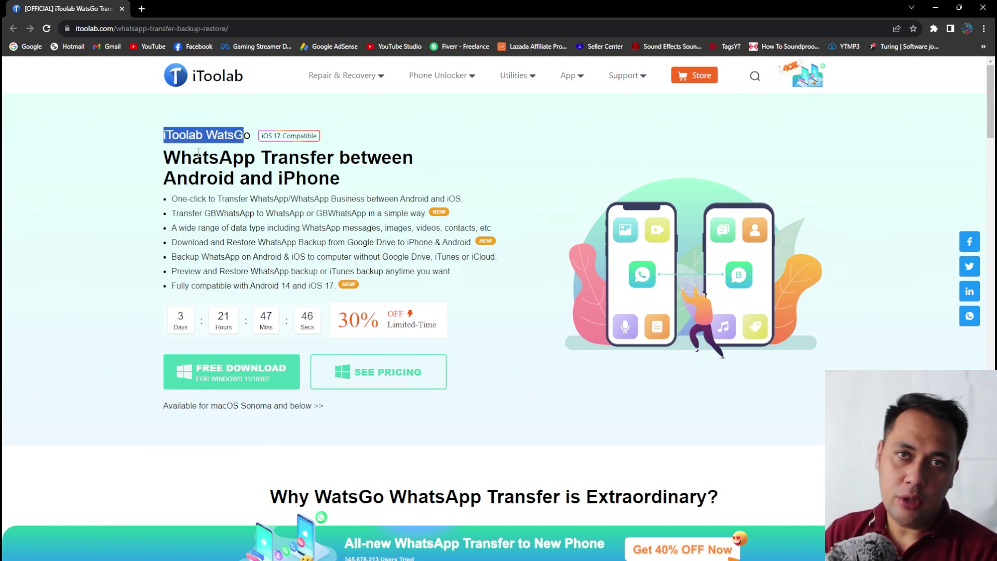
{"action": "left_click_drag", "start_coordinate": [164, 156], "coordinate": [349, 156]}
{"action": "left_click_drag", "start_coordinate": [177, 178], "coordinate": [237, 178]}
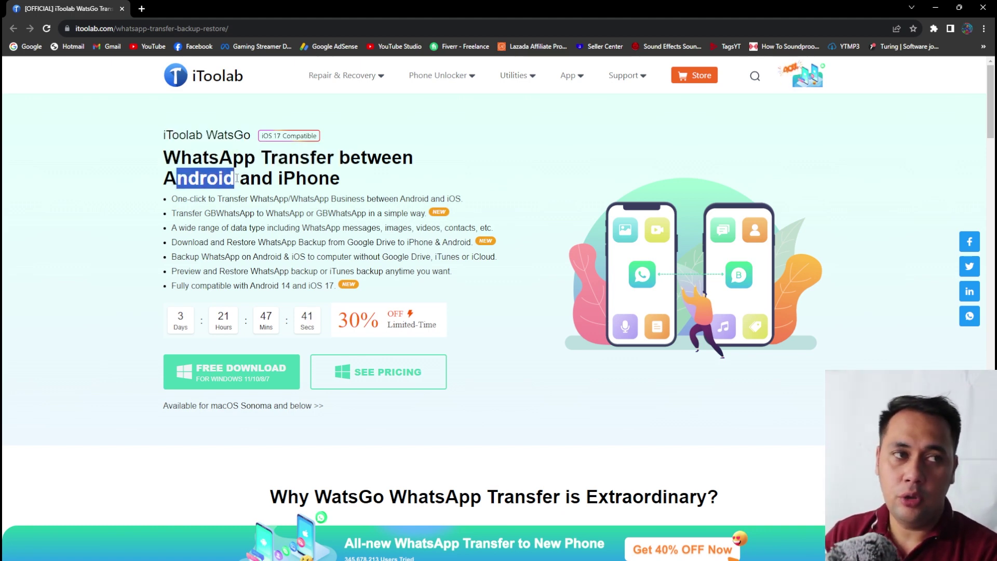
{"action": "left_click_drag", "start_coordinate": [178, 198], "coordinate": [376, 197]}
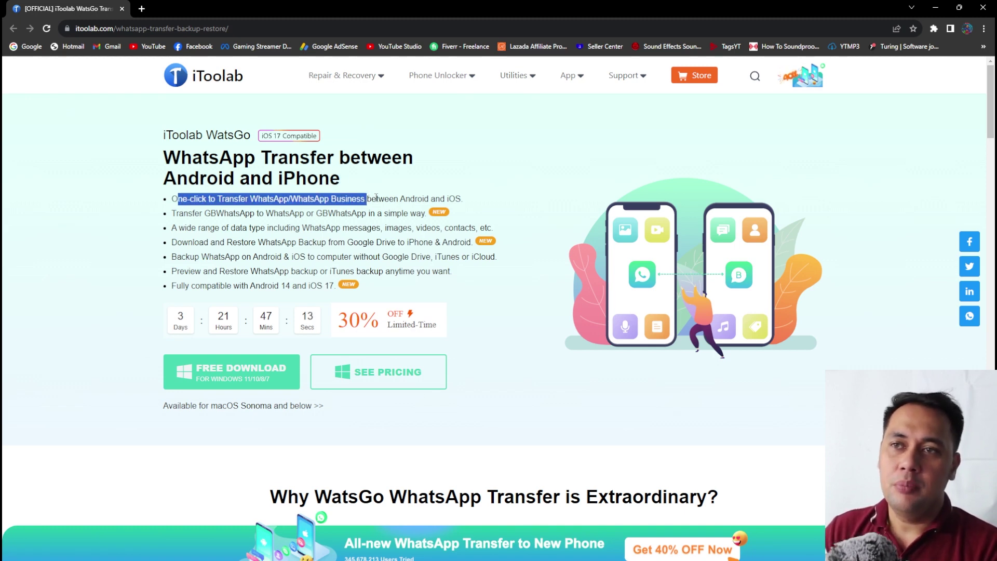
{"action": "left_click", "coordinate": [196, 213]}
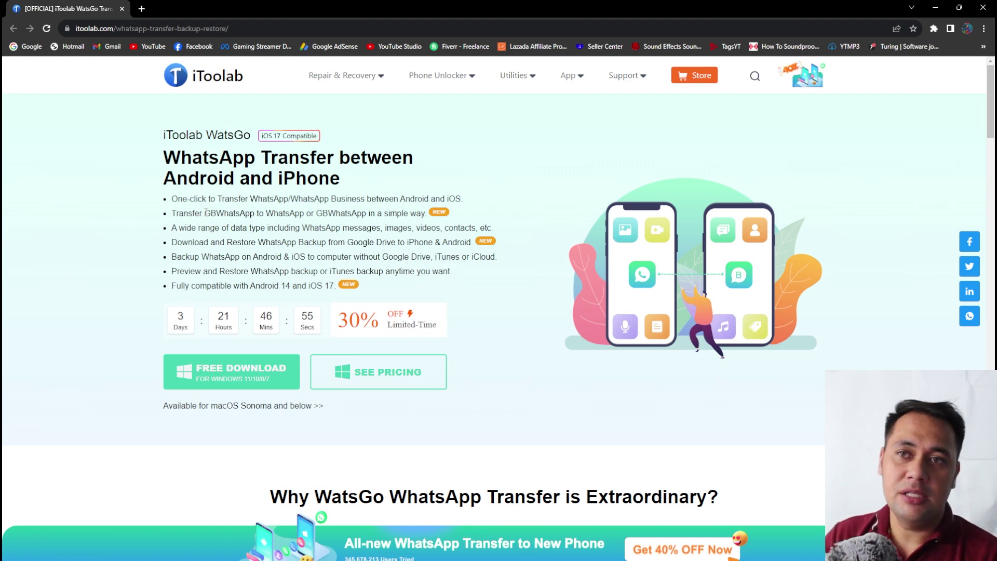
{"action": "left_click_drag", "start_coordinate": [206, 213], "coordinate": [225, 217]}
{"action": "double_click", "coordinate": [283, 218]}
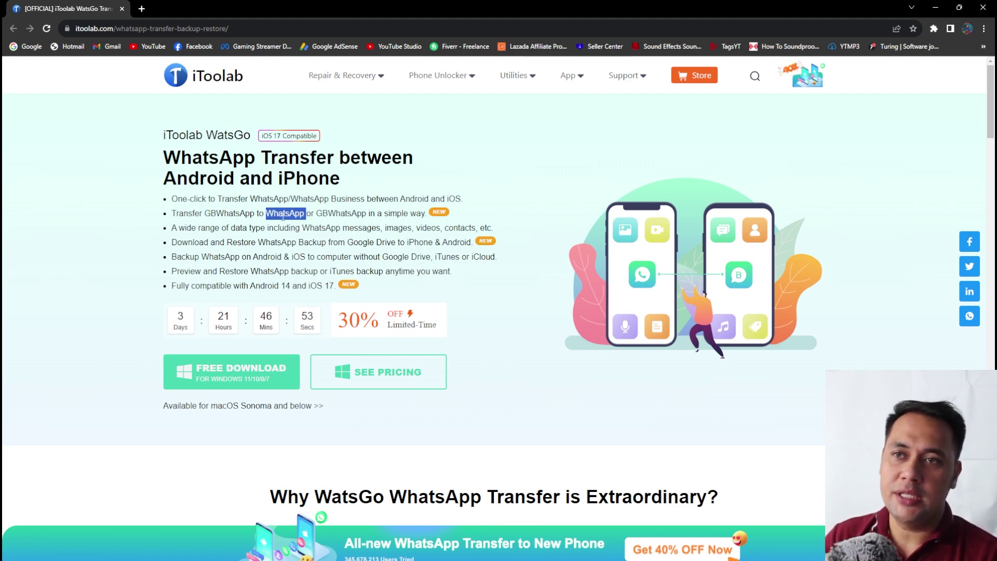
{"action": "double_click", "coordinate": [417, 215]}
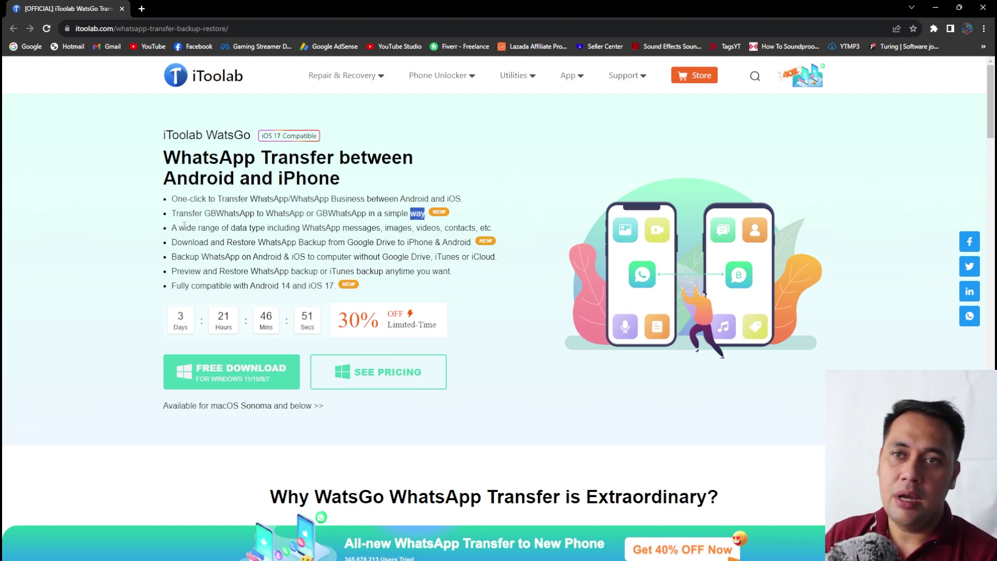
Step: Review the feature points on supported data types and on restoring Google Drive backups to iPhone and Android
{"action": "left_click_drag", "start_coordinate": [174, 227], "coordinate": [289, 228]}
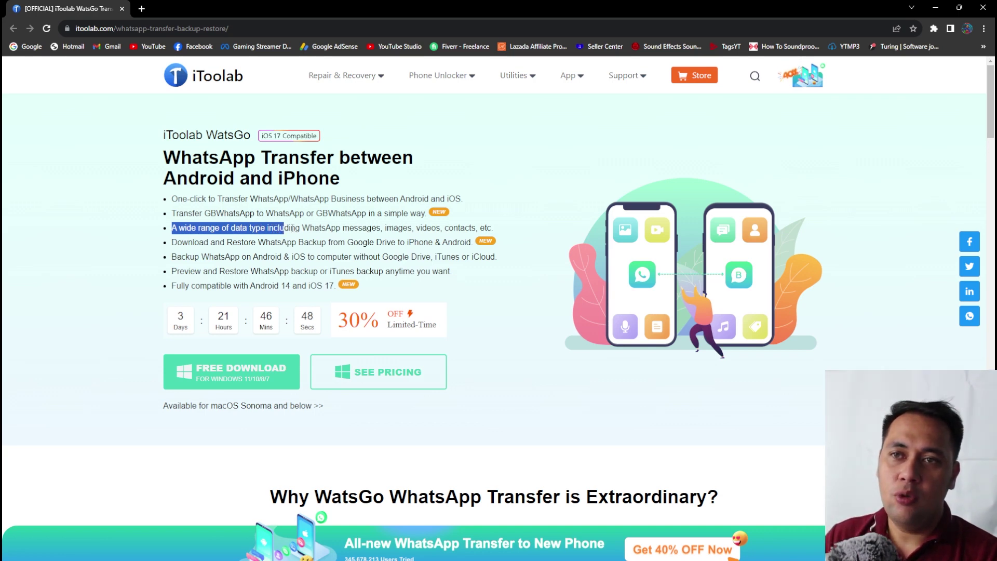
{"action": "left_click", "coordinate": [298, 229]}
{"action": "double_click", "coordinate": [312, 229]}
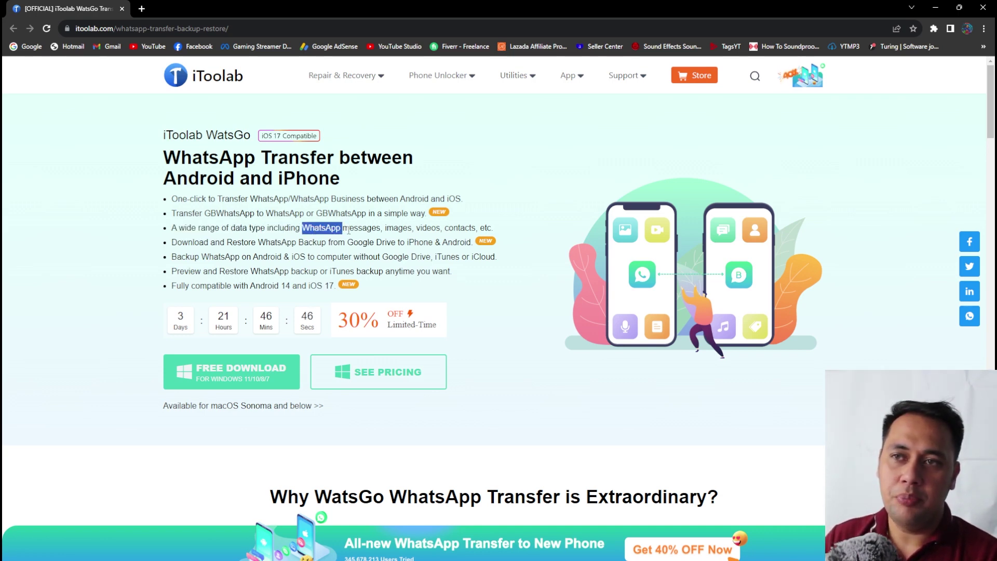
{"action": "left_click", "coordinate": [365, 228]}
{"action": "double_click", "coordinate": [426, 227]}
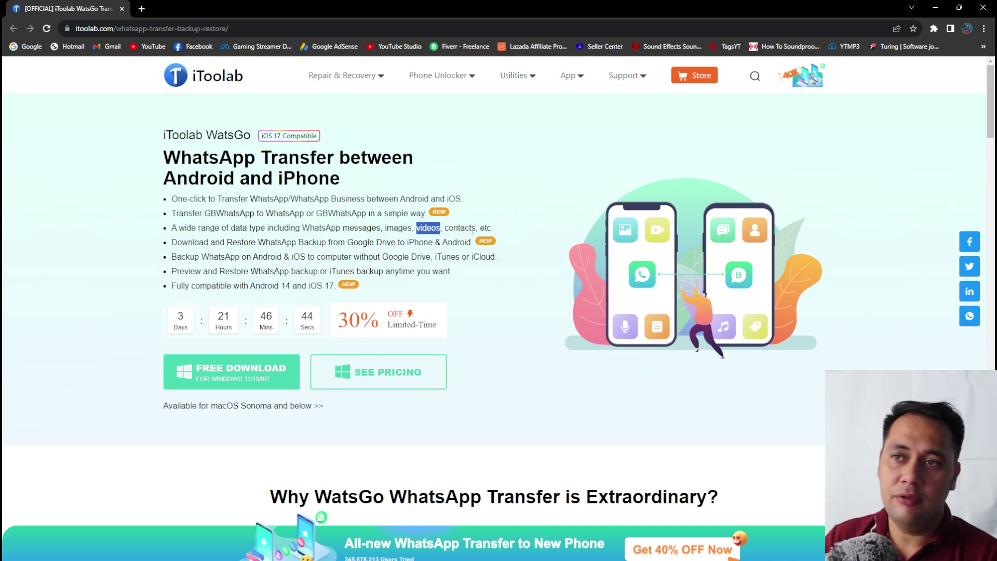
{"action": "double_click", "coordinate": [455, 228]}
{"action": "double_click", "coordinate": [188, 243]}
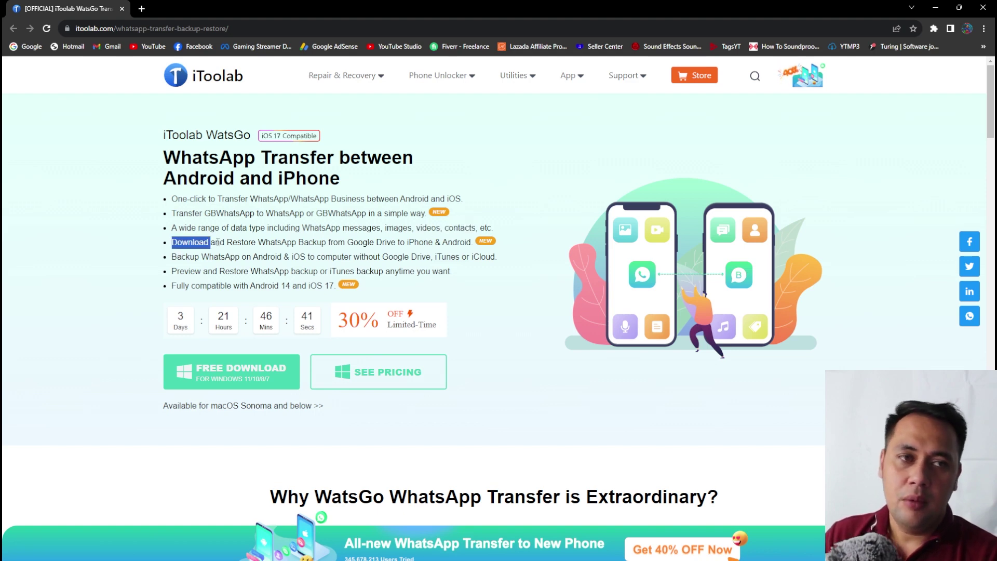
{"action": "left_click", "coordinate": [213, 243]}
{"action": "double_click", "coordinate": [293, 243]}
{"action": "left_click", "coordinate": [322, 242]}
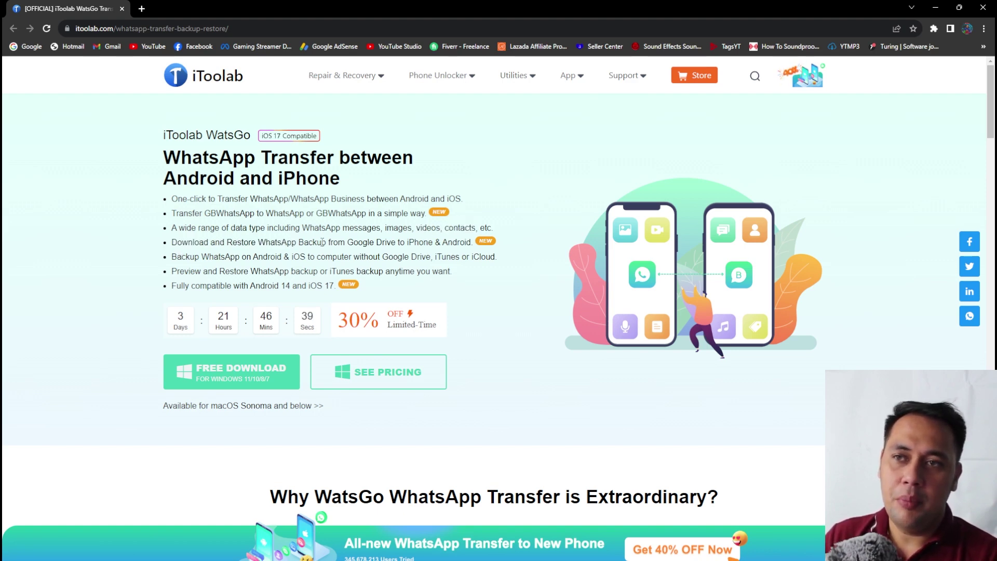
{"action": "double_click", "coordinate": [385, 242]}
{"action": "double_click", "coordinate": [420, 242]}
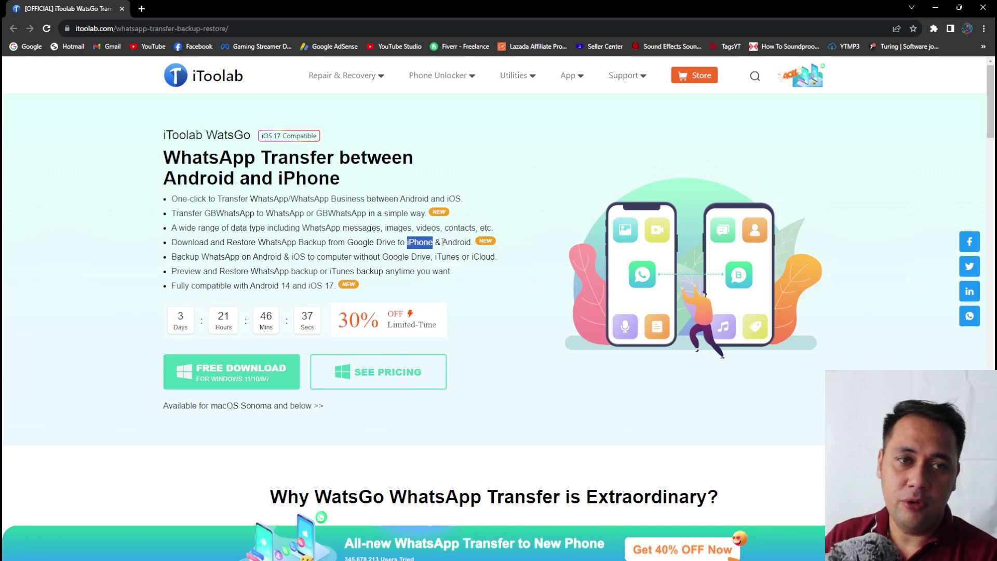
Step: Examine the feature points on computer backup, previewing and restoring backups, and Android and iOS version compatibility
{"action": "double_click", "coordinate": [204, 257]}
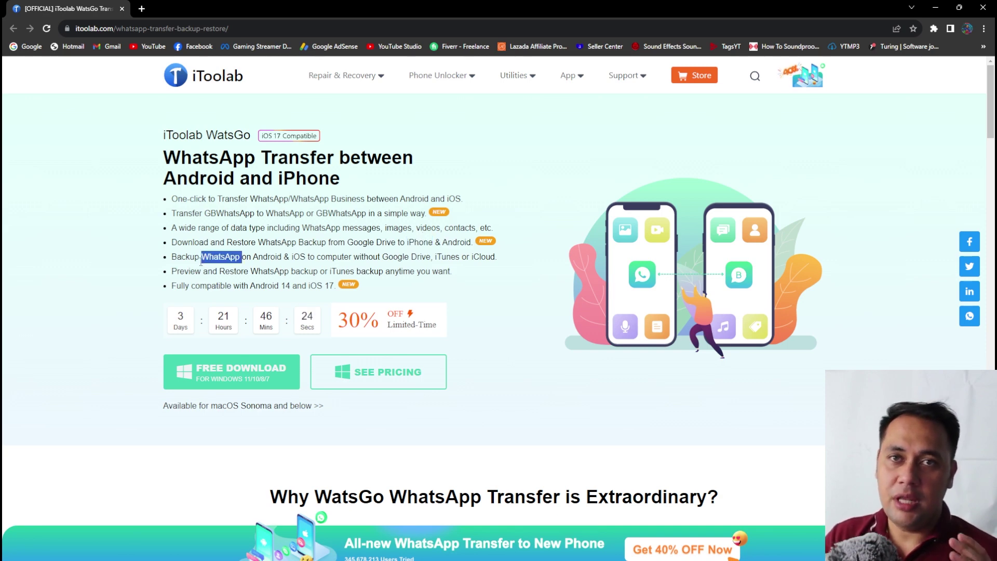
{"action": "double_click", "coordinate": [268, 257]}
{"action": "double_click", "coordinate": [288, 257]}
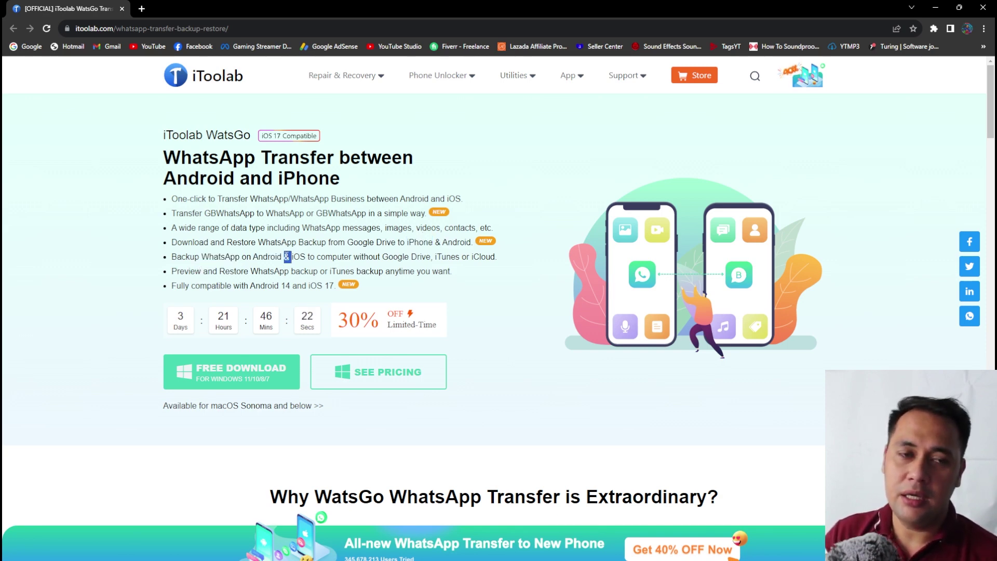
{"action": "left_click", "coordinate": [320, 256]}
{"action": "double_click", "coordinate": [420, 256]}
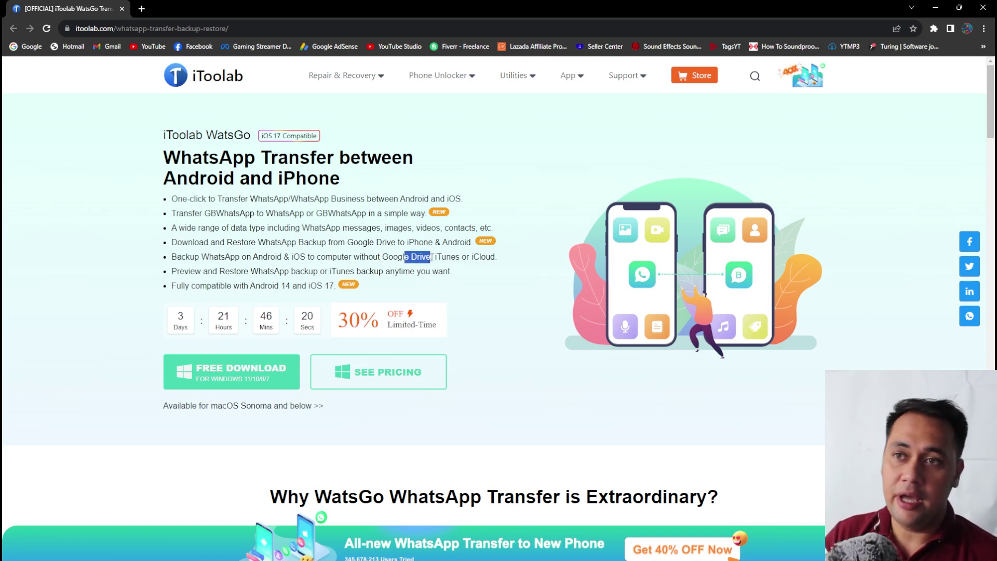
{"action": "double_click", "coordinate": [465, 256]}
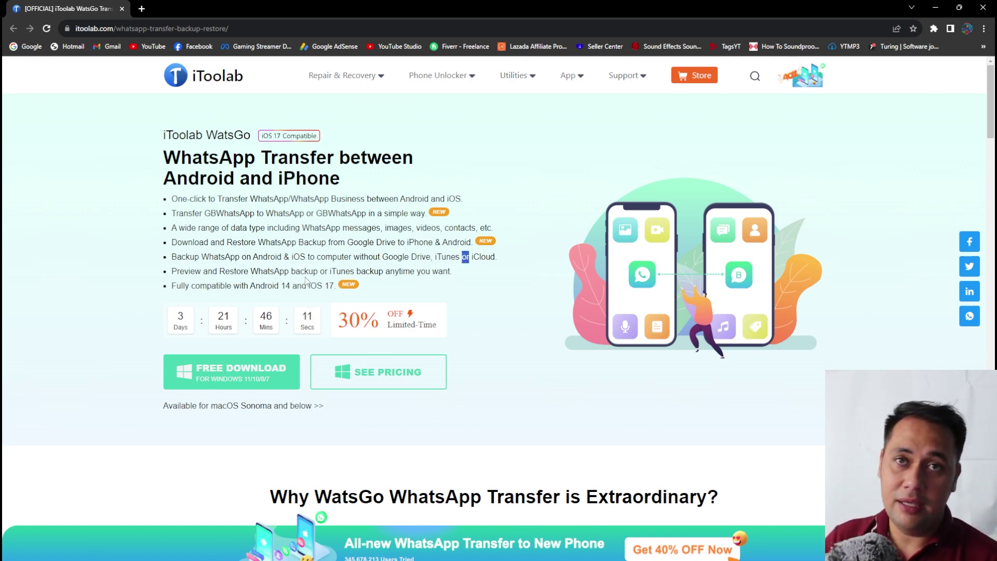
{"action": "left_click_drag", "start_coordinate": [209, 243], "coordinate": [300, 246]}
{"action": "left_click", "coordinate": [196, 277]}
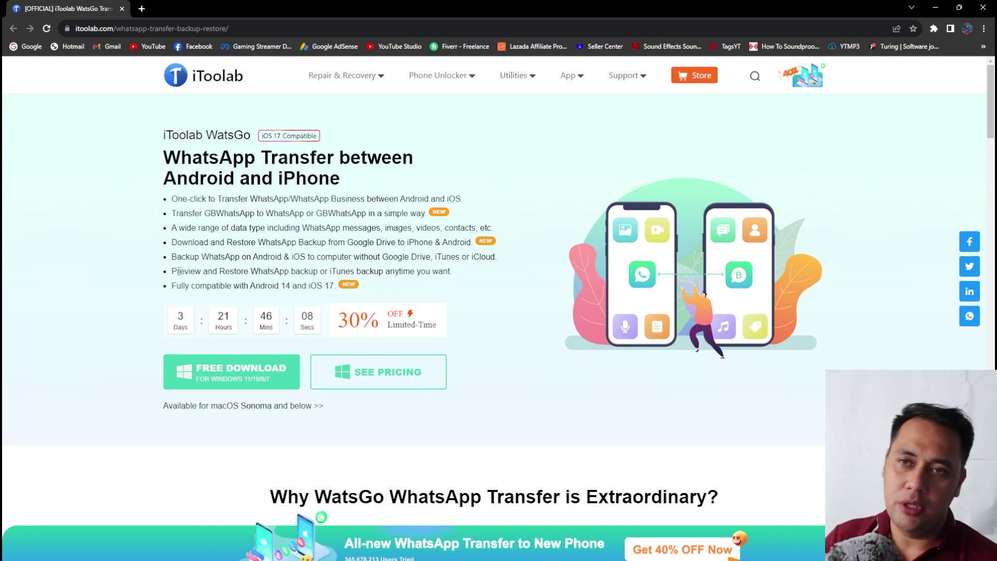
{"action": "left_click_drag", "start_coordinate": [194, 272], "coordinate": [437, 270]}
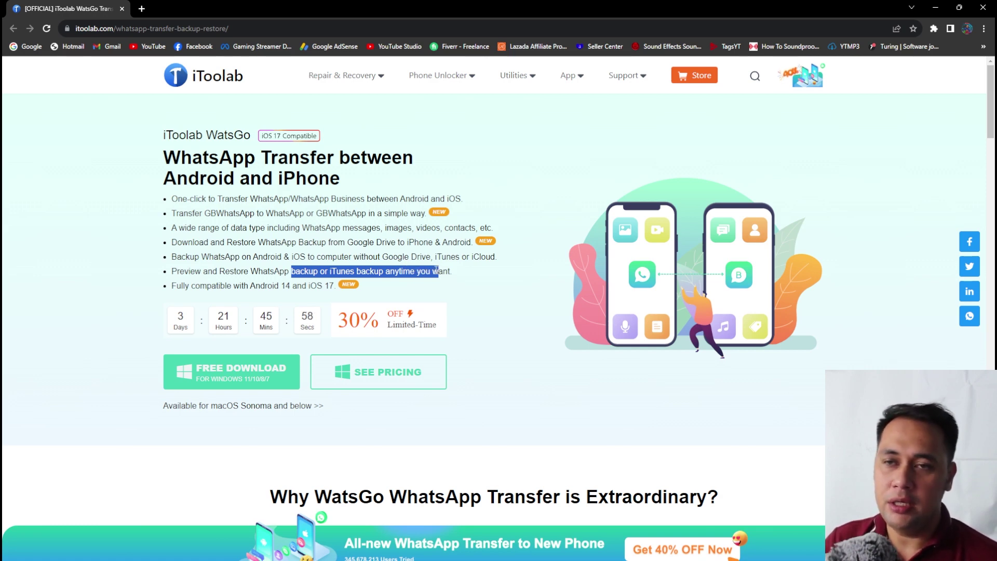
{"action": "double_click", "coordinate": [184, 270]}
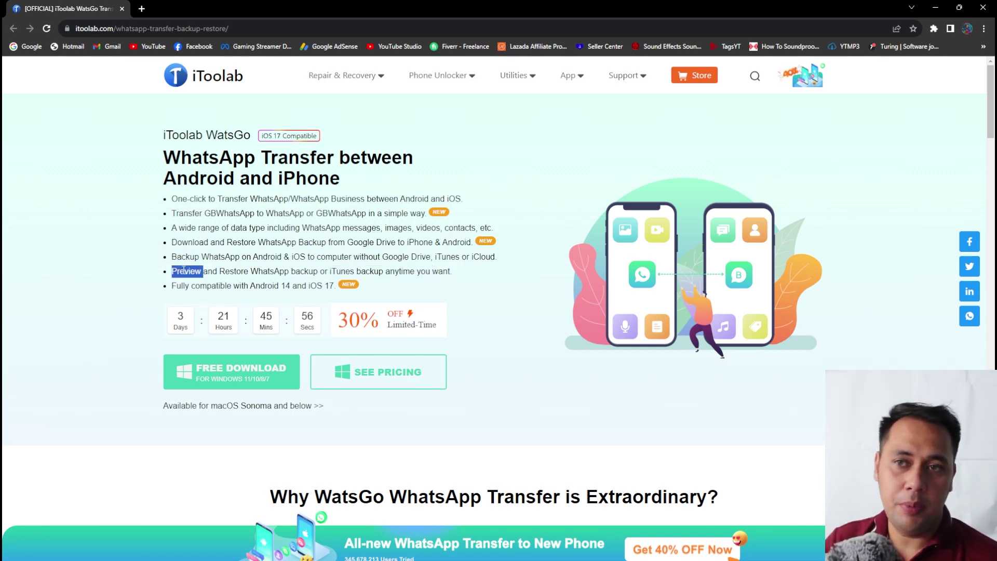
{"action": "double_click", "coordinate": [182, 286]}
{"action": "left_click", "coordinate": [240, 289]}
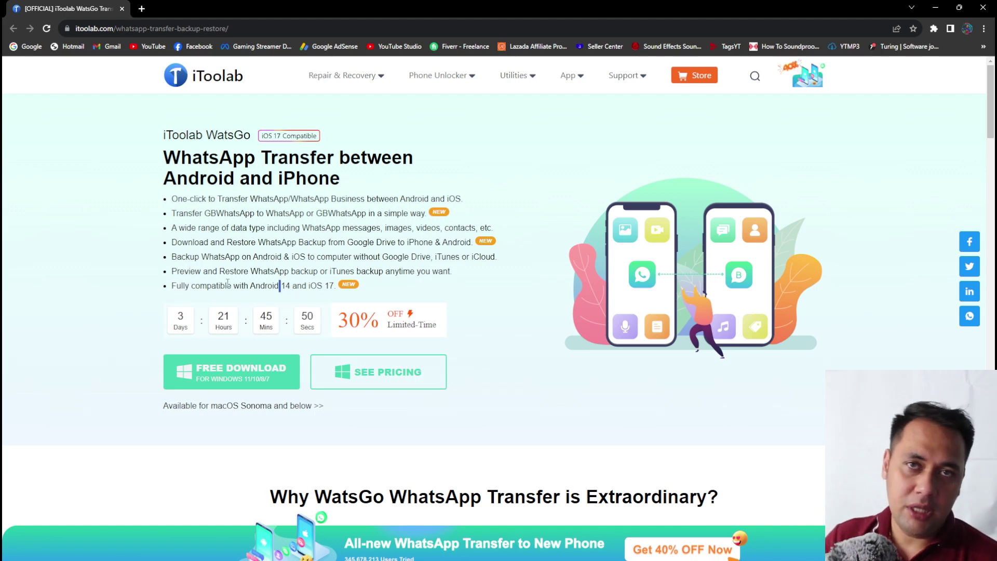
{"action": "double_click", "coordinate": [316, 286]}
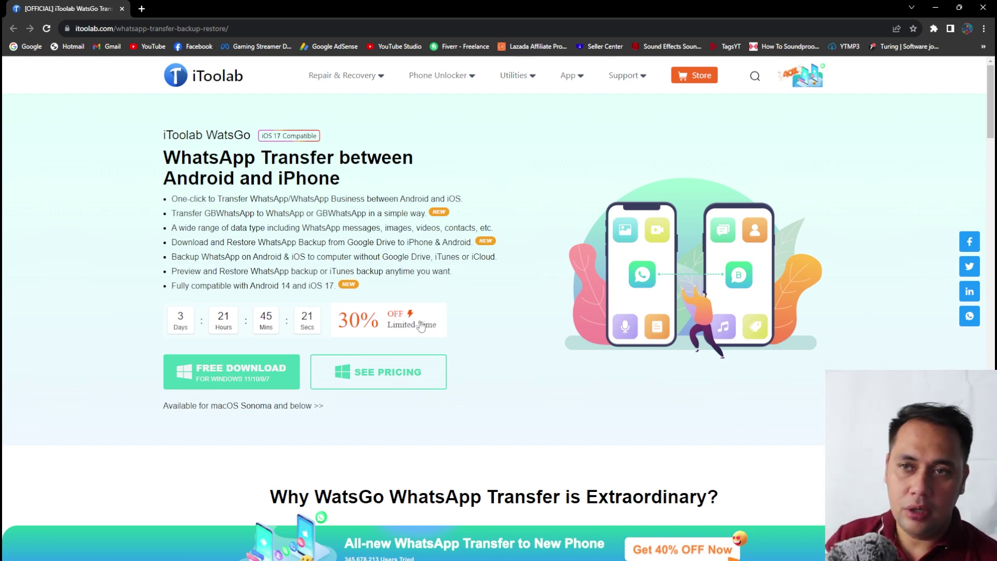
Step: Download the free Windows version of iToolab WatsGo
{"action": "left_click", "coordinate": [237, 381]}
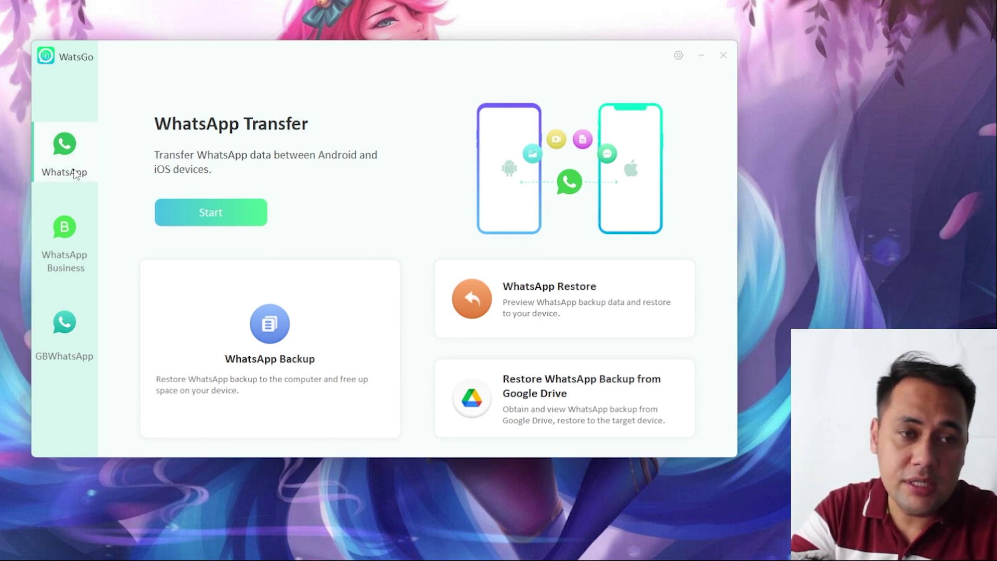
Step: Look through the transfer, backup and restore options for WhatsApp, WhatsApp Business and GBWhatsApp in WatsGo
{"action": "left_click", "coordinate": [88, 240]}
{"action": "left_click", "coordinate": [79, 341]}
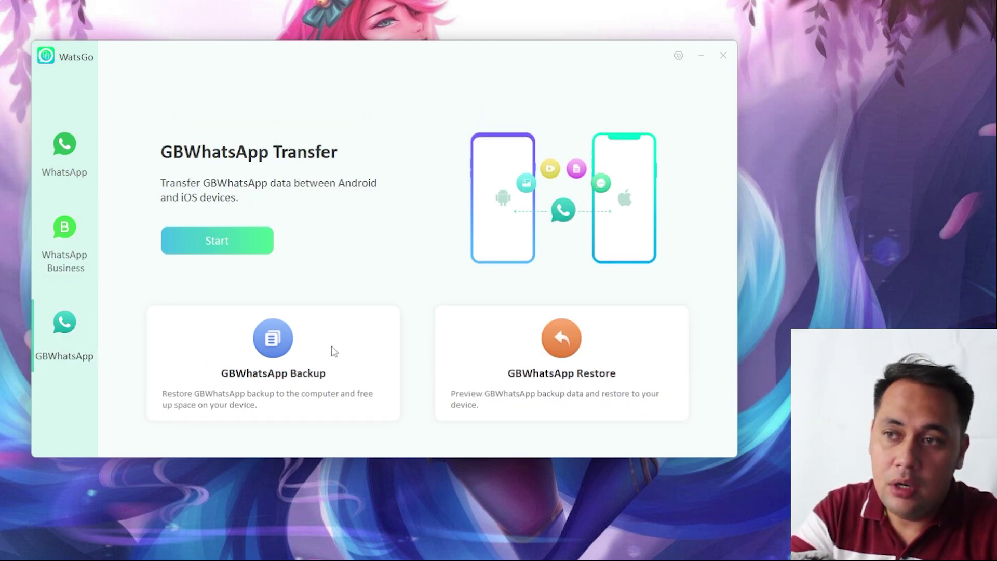
{"action": "left_click", "coordinate": [72, 169]}
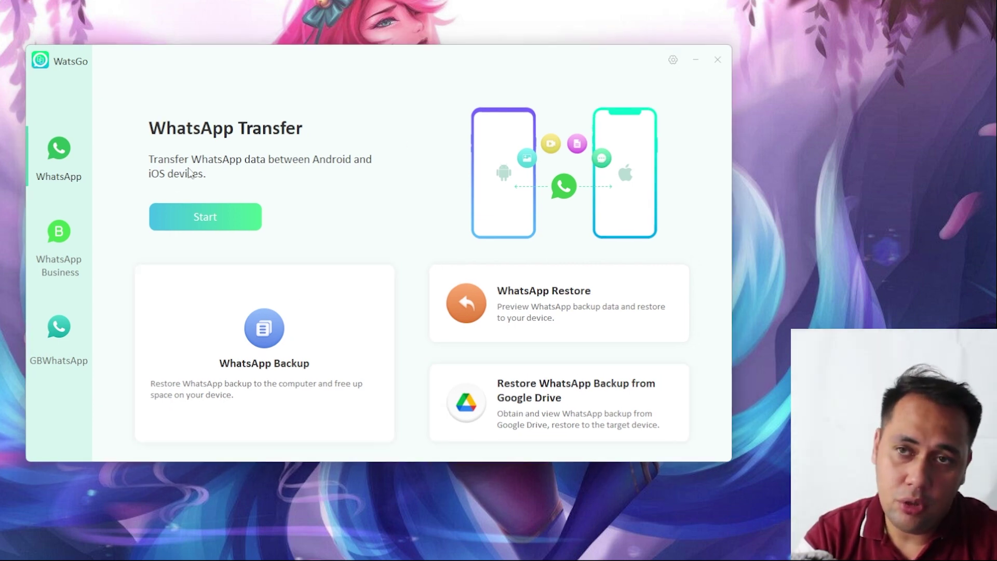
{"action": "left_click", "coordinate": [62, 244]}
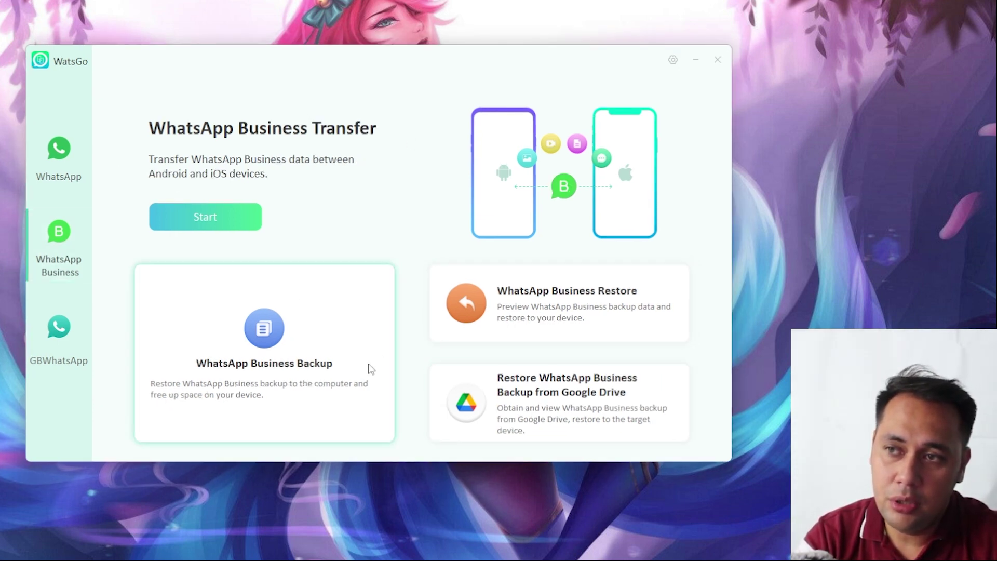
{"action": "left_click", "coordinate": [59, 335]}
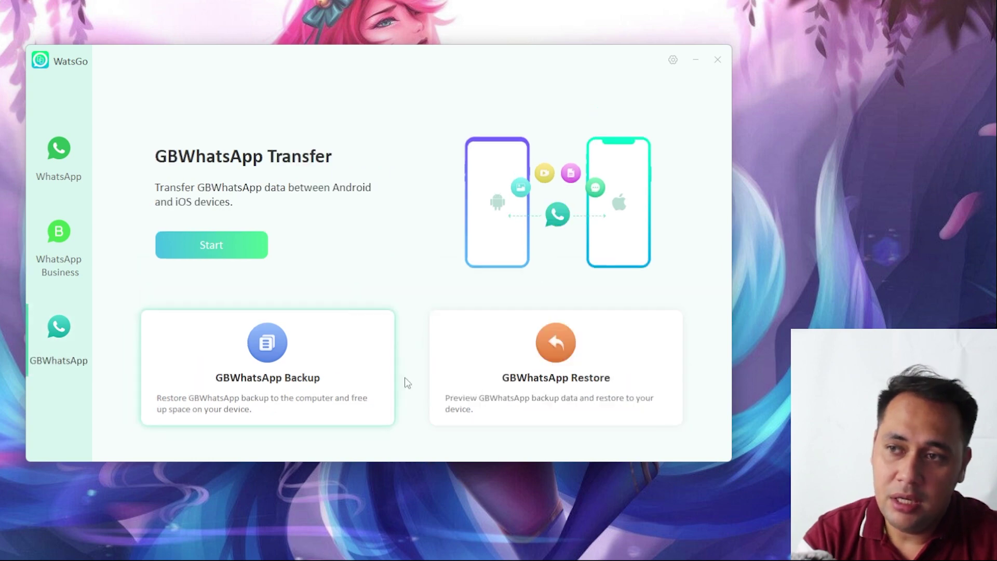
Step: Start a WhatsApp Transfer and set the Galaxy S7 (SAMSUNG) as the source device
{"action": "left_click", "coordinate": [75, 154]}
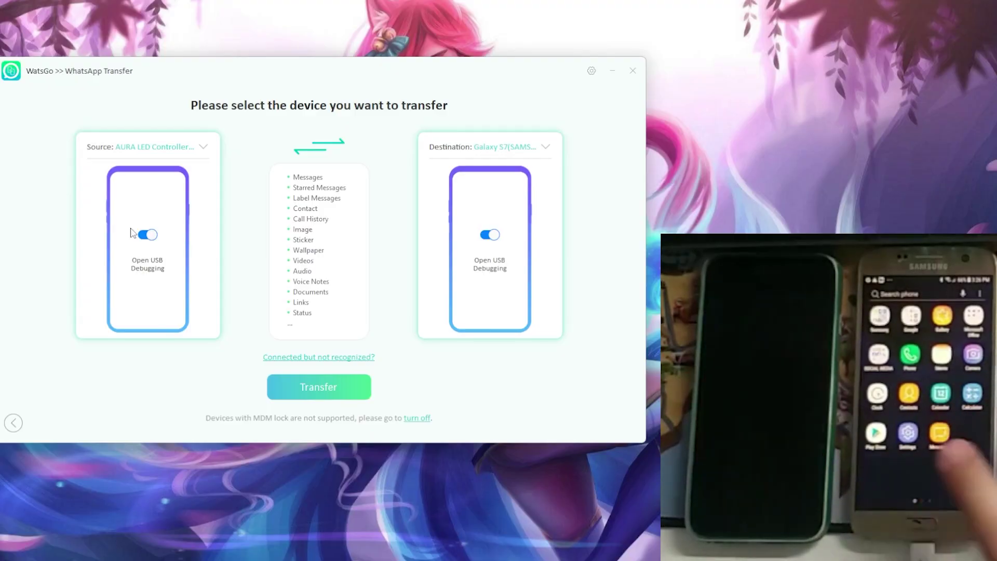
{"action": "left_click", "coordinate": [156, 147]}
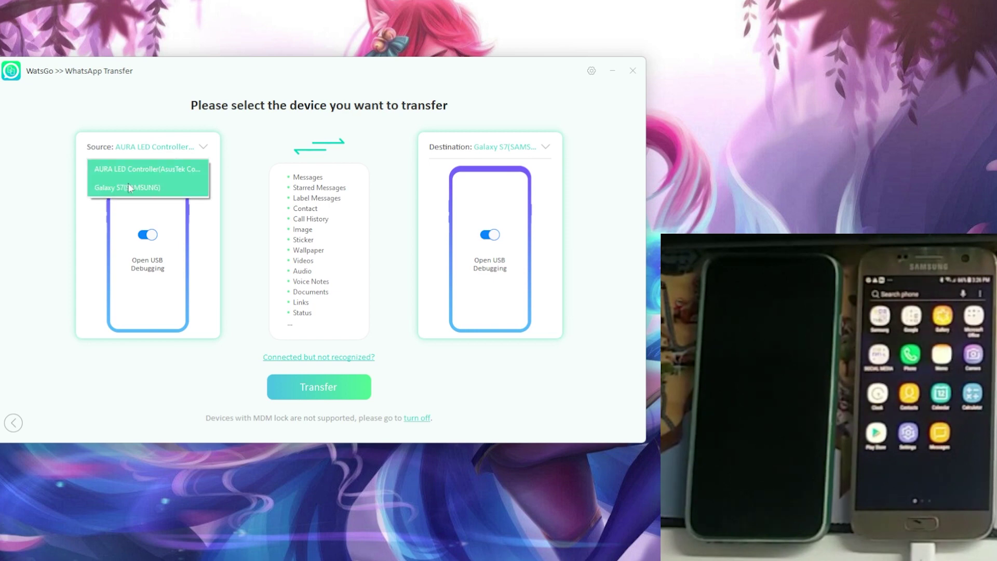
{"action": "left_click", "coordinate": [137, 189]}
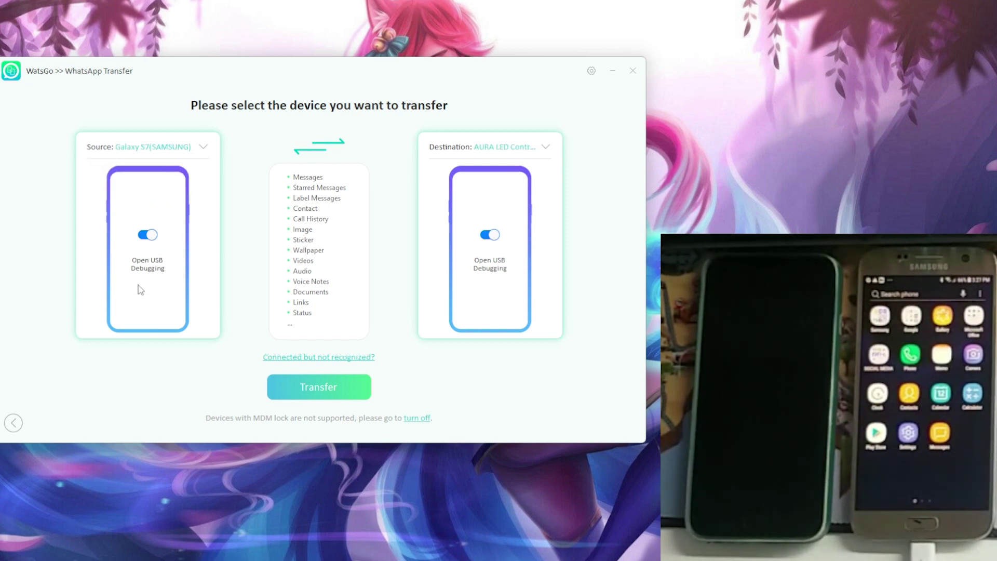
Step: Set the connected iPhone (iPhone 6) as the destination device
{"action": "left_click", "coordinate": [524, 147]}
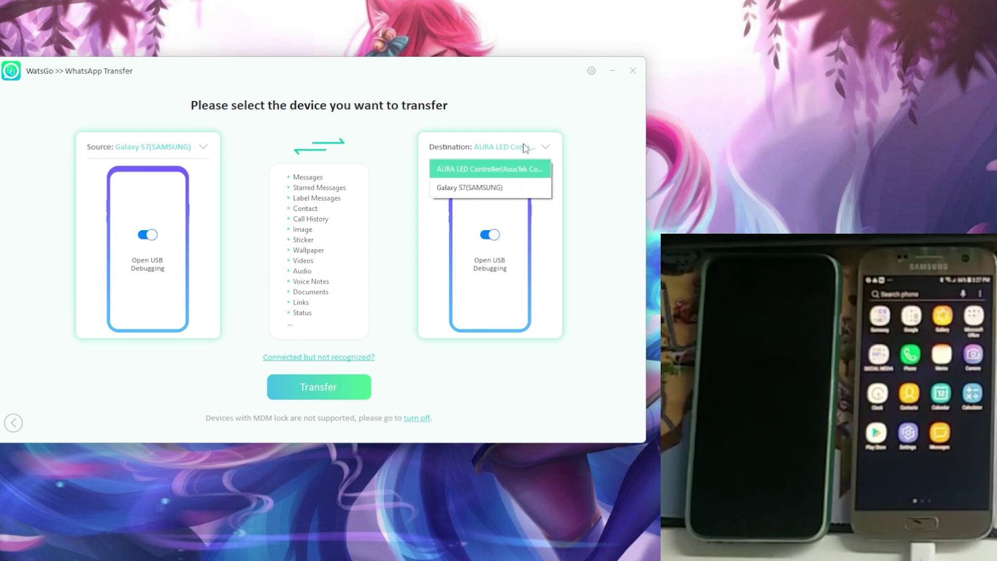
{"action": "left_click", "coordinate": [523, 149]}
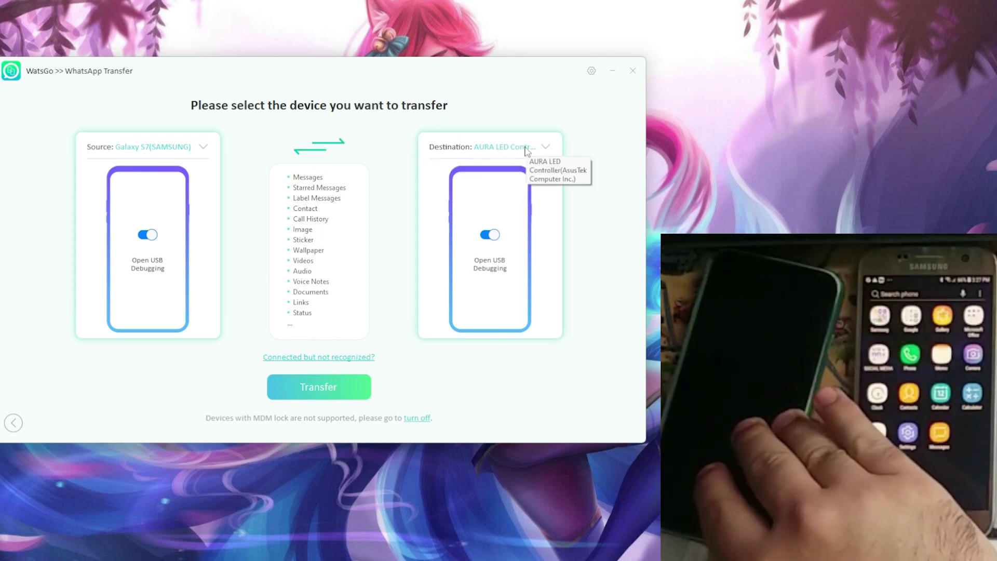
{"action": "left_click", "coordinate": [526, 149]}
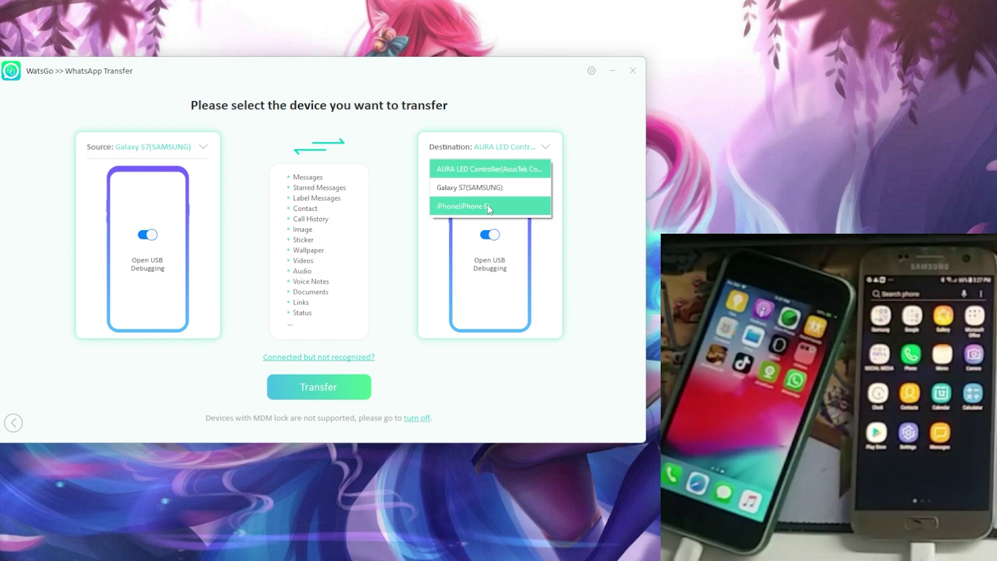
{"action": "left_click", "coordinate": [489, 208]}
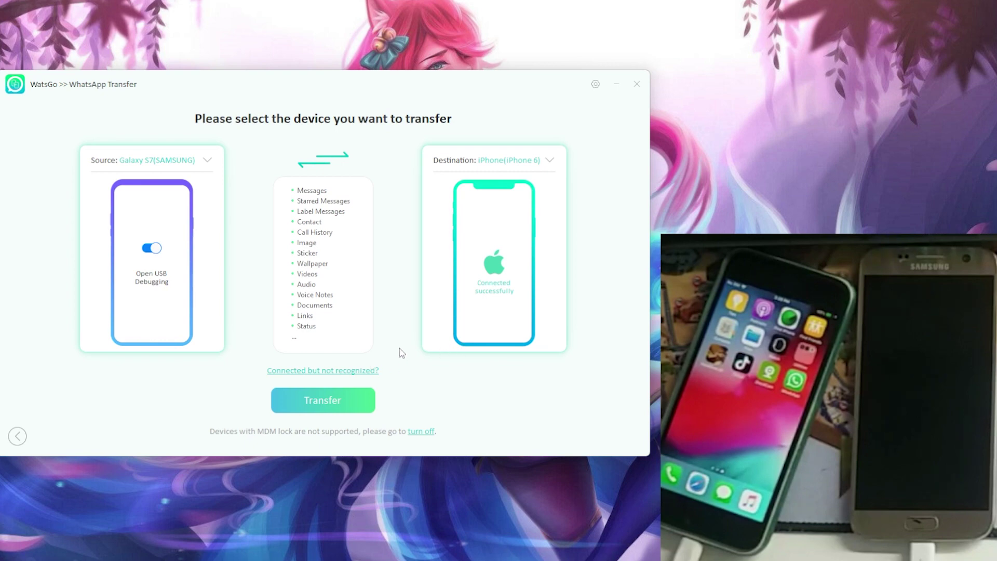
Step: Start the transfer from the Galaxy S7 to the iPhone and agree to overwrite the iPhone's WhatsApp data without backing it up
{"action": "left_click", "coordinate": [331, 398]}
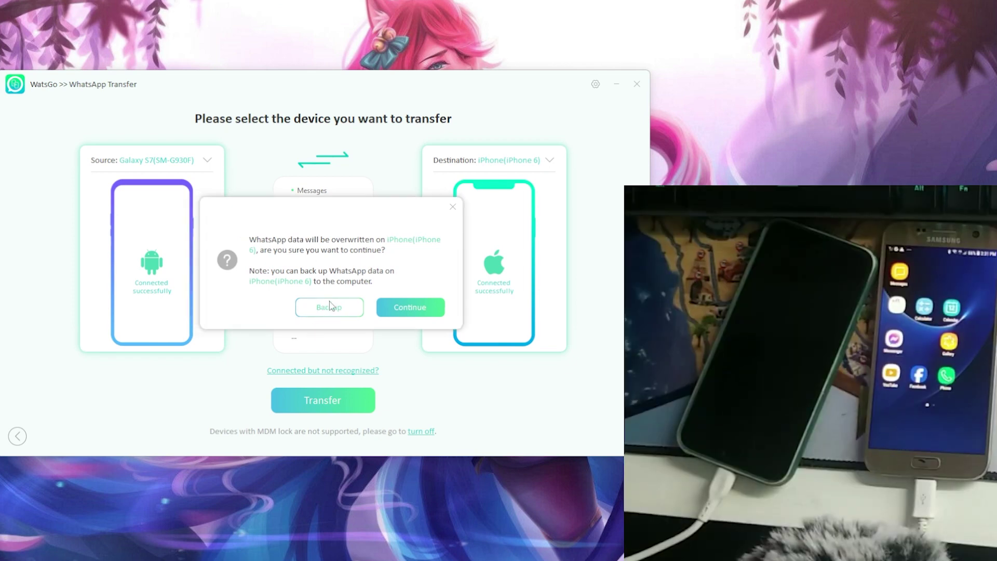
{"action": "left_click", "coordinate": [390, 304]}
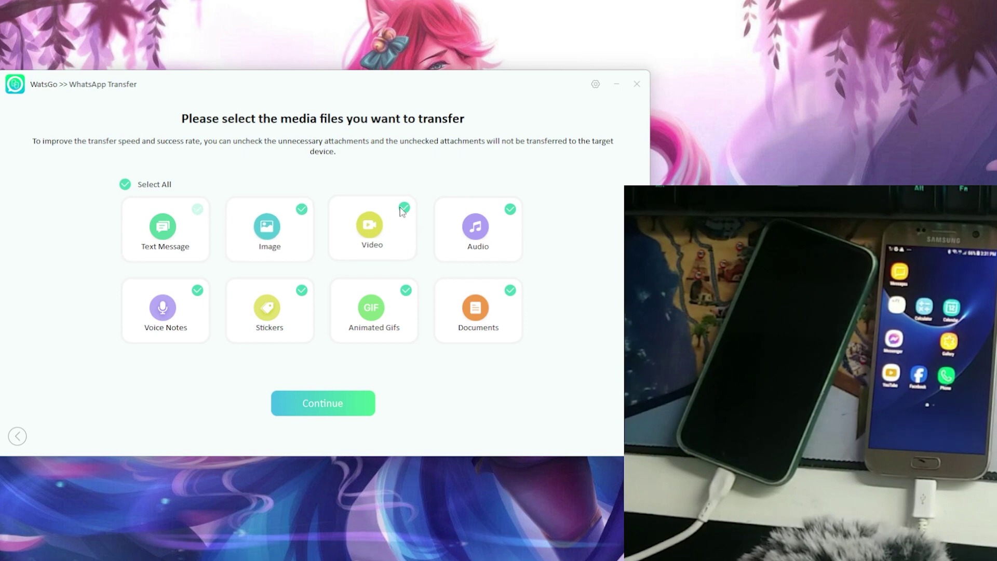
Step: Include all media types in the transfer and confirm that 64-bit end-to-end encrypted backup is enabled on the Galaxy S7
{"action": "left_click", "coordinate": [355, 410]}
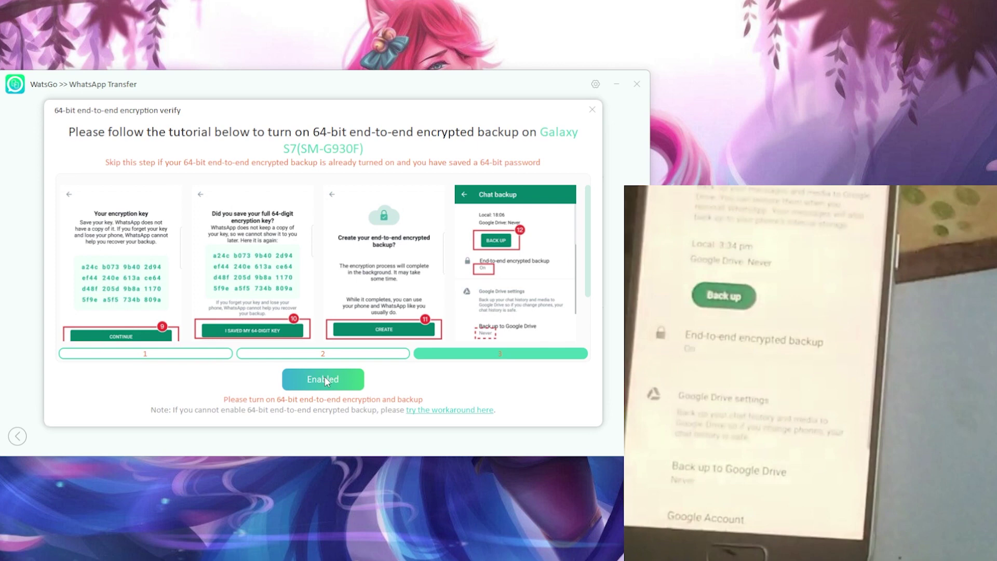
{"action": "left_click", "coordinate": [334, 376]}
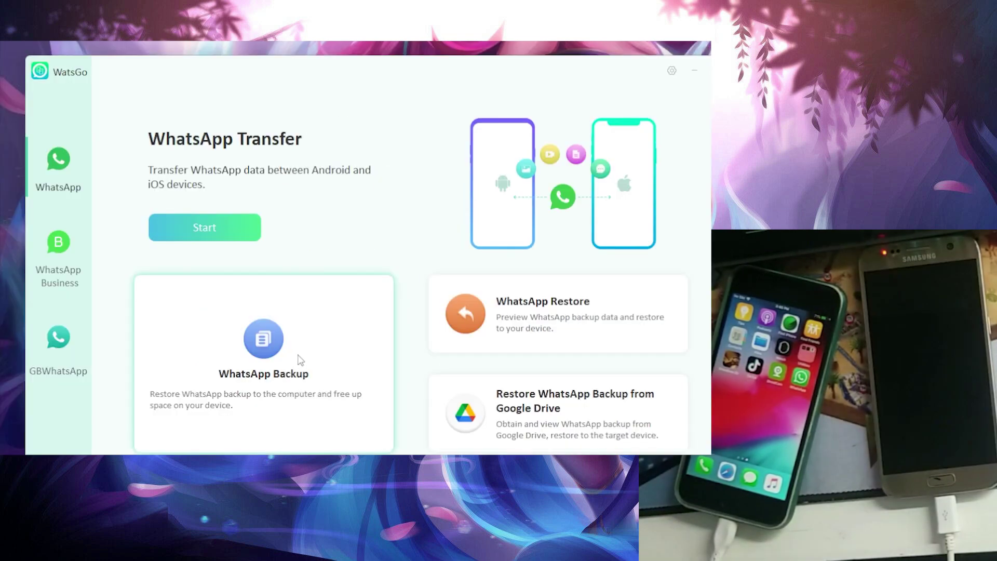
Step: Start a WhatsApp Backup to the computer with the Galaxy S7 (SM-G930F) as the device to back up
{"action": "left_click", "coordinate": [263, 357]}
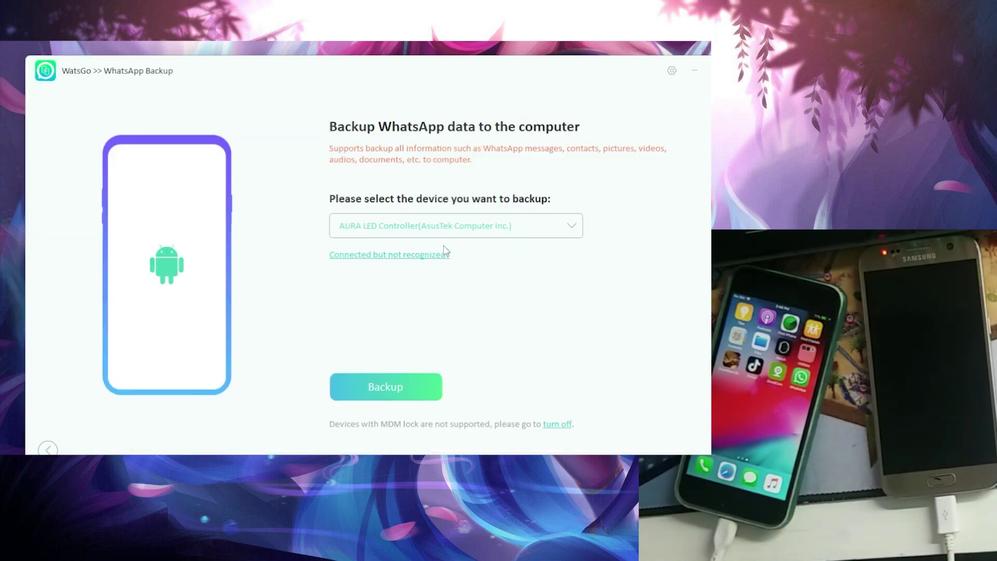
{"action": "left_click", "coordinate": [449, 231]}
{"action": "left_click", "coordinate": [377, 272]}
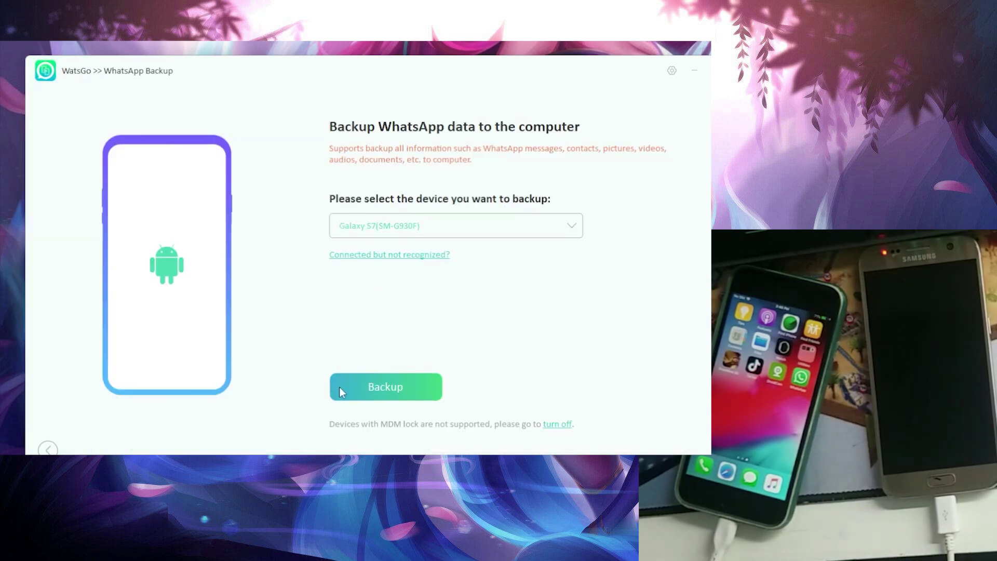
{"action": "left_click", "coordinate": [339, 388]}
Step: View the Galaxy S7 entry in the backup history and look through its two message conversations and their attachments
{"action": "left_click", "coordinate": [400, 400]}
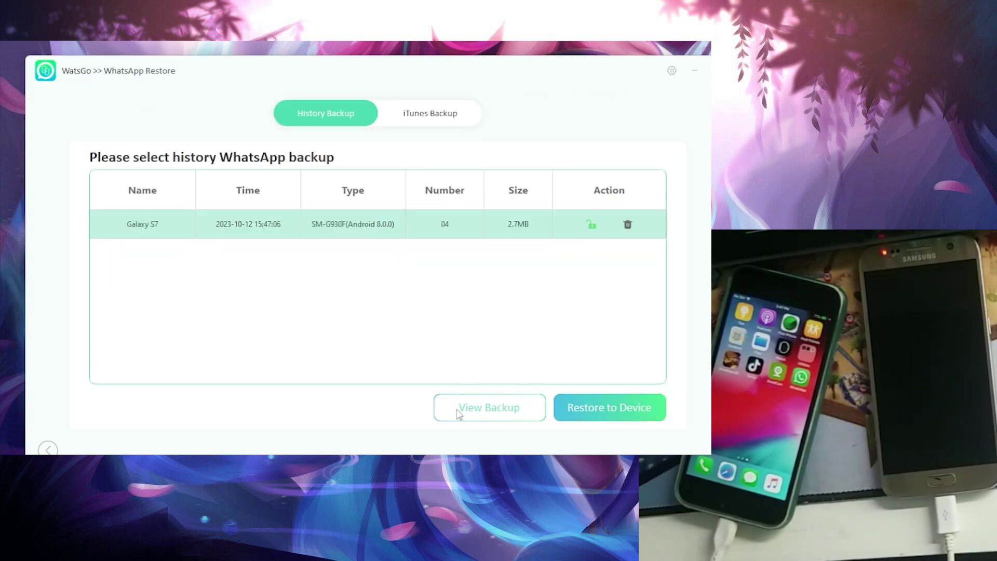
{"action": "left_click", "coordinate": [489, 408]}
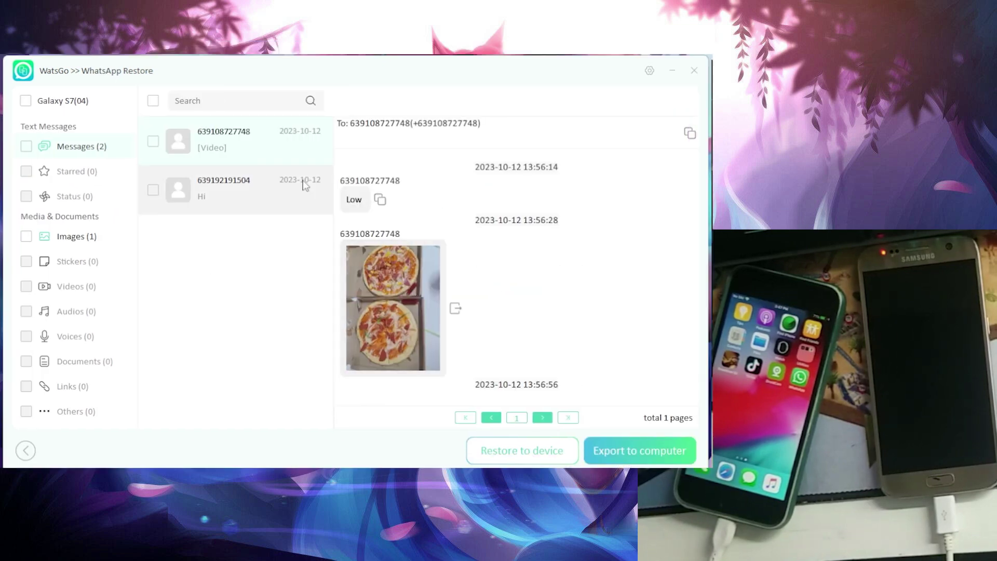
{"action": "left_click", "coordinate": [212, 198]}
{"action": "left_click", "coordinate": [246, 152]}
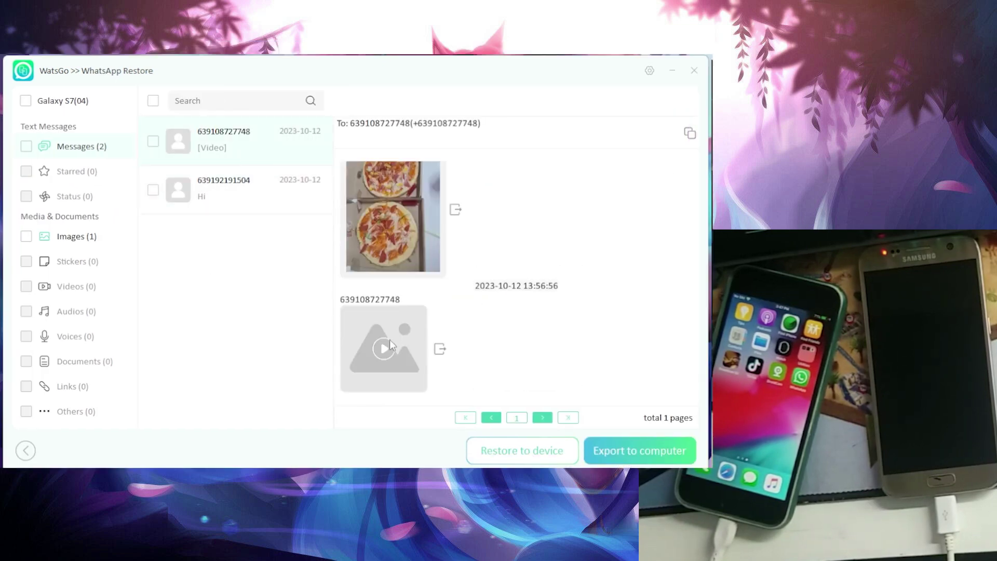
{"action": "scroll", "coordinate": [390, 338], "scroll_direction": "down", "scroll_amount": 3}
{"action": "scroll", "coordinate": [389, 339], "scroll_direction": "up", "scroll_amount": 2}
{"action": "scroll", "coordinate": [388, 360], "scroll_direction": "down", "scroll_amount": 2}
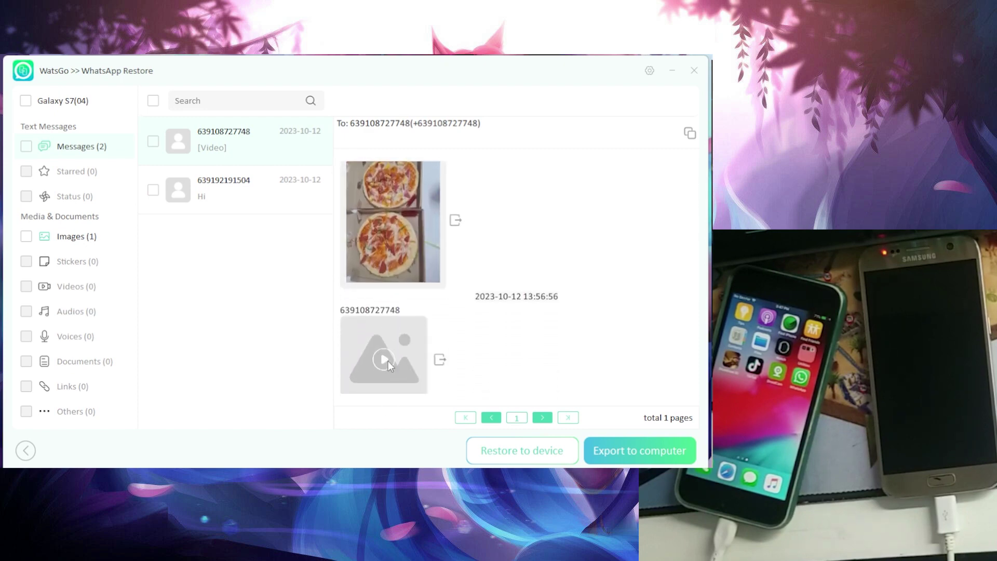
{"action": "left_click", "coordinate": [232, 198]}
{"action": "left_click", "coordinate": [281, 149]}
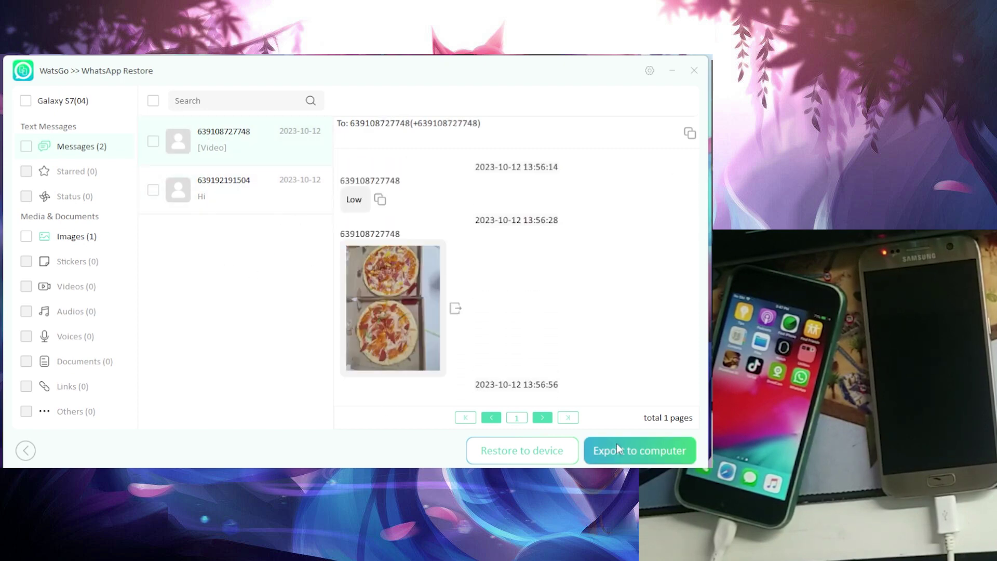
Step: Select both message conversations of the backup and export them to the computer's Downloads folder
{"action": "left_click", "coordinate": [645, 453]}
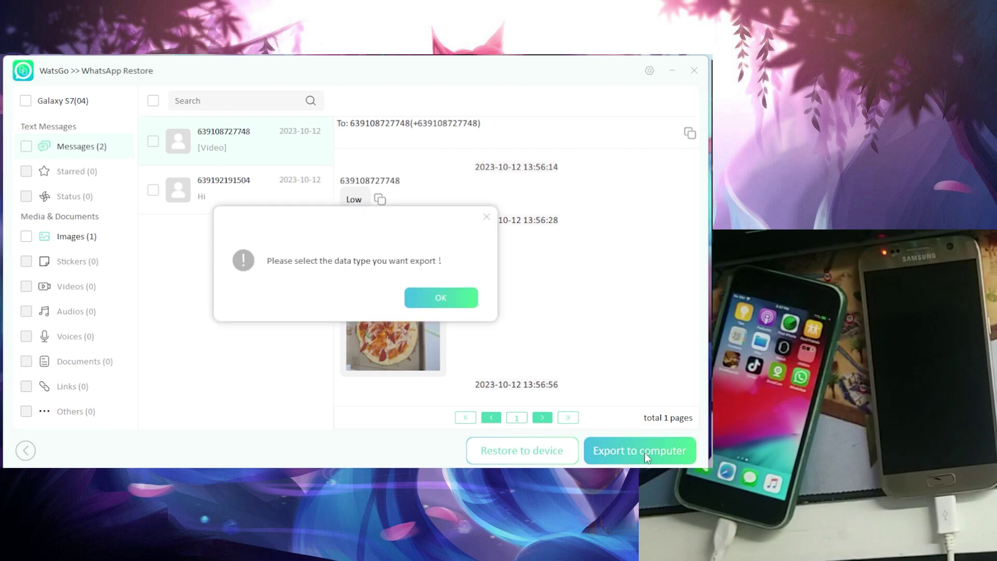
{"action": "left_click", "coordinate": [450, 299]}
{"action": "left_click", "coordinate": [153, 141]}
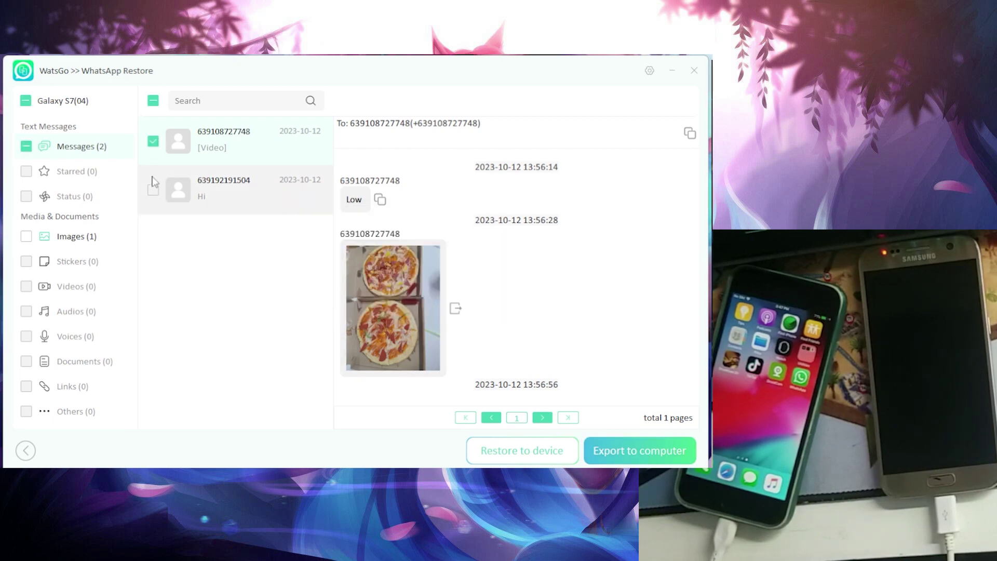
{"action": "left_click", "coordinate": [153, 189]}
{"action": "left_click", "coordinate": [639, 451]}
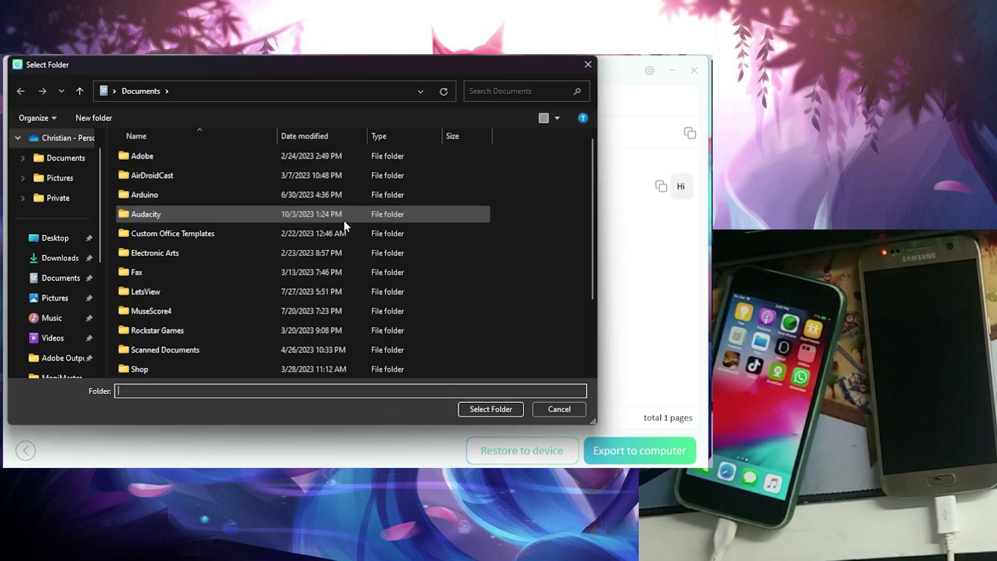
{"action": "scroll", "coordinate": [52, 155], "scroll_direction": "up", "scroll_amount": 1}
{"action": "left_click", "coordinate": [60, 277]}
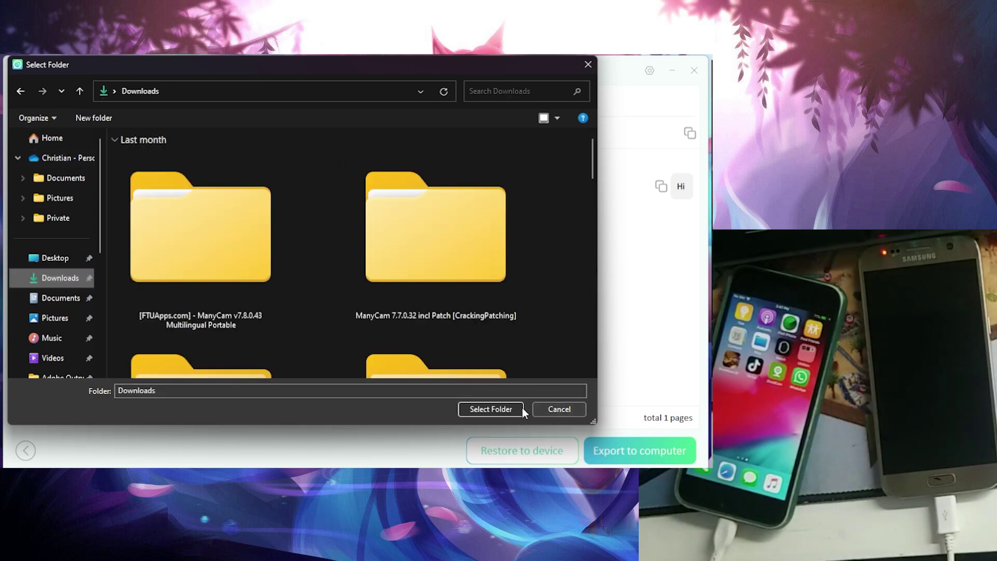
{"action": "left_click", "coordinate": [488, 407]}
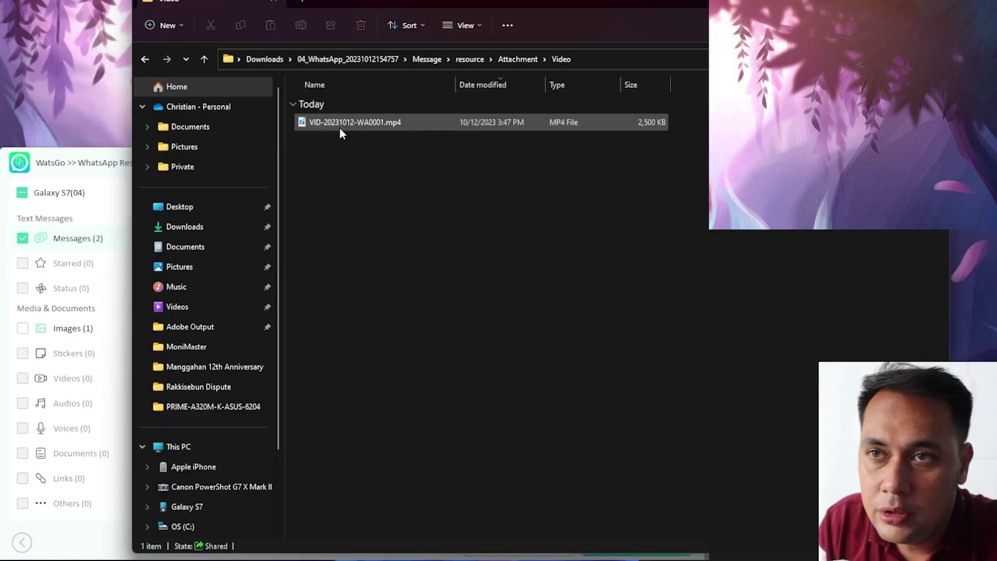
Step: View the exported video VID-20231012-WA0001.mp4 and the picture in the images folder of the exported attachments
{"action": "double_click", "coordinate": [340, 125]}
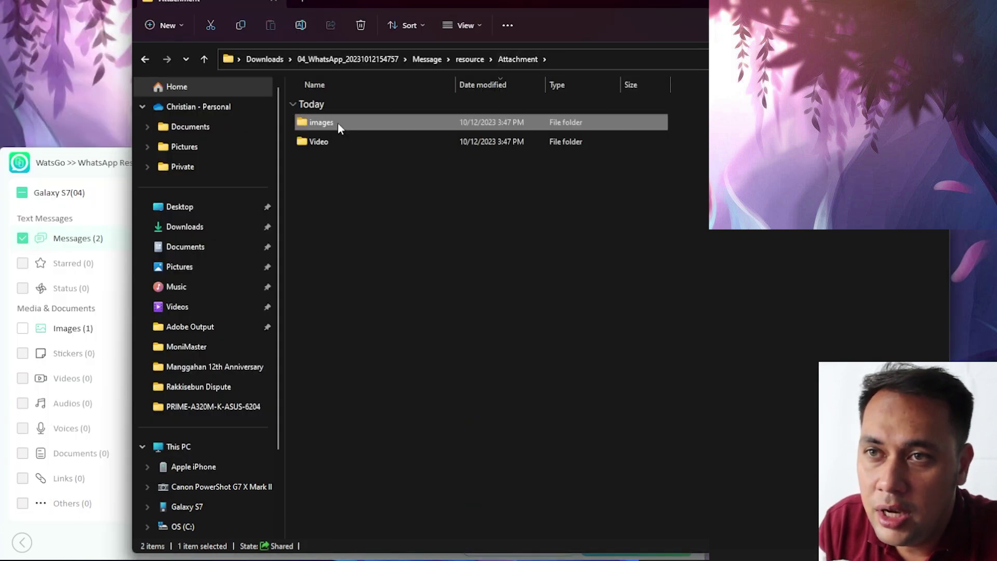
{"action": "double_click", "coordinate": [338, 123]}
{"action": "double_click", "coordinate": [363, 123]}
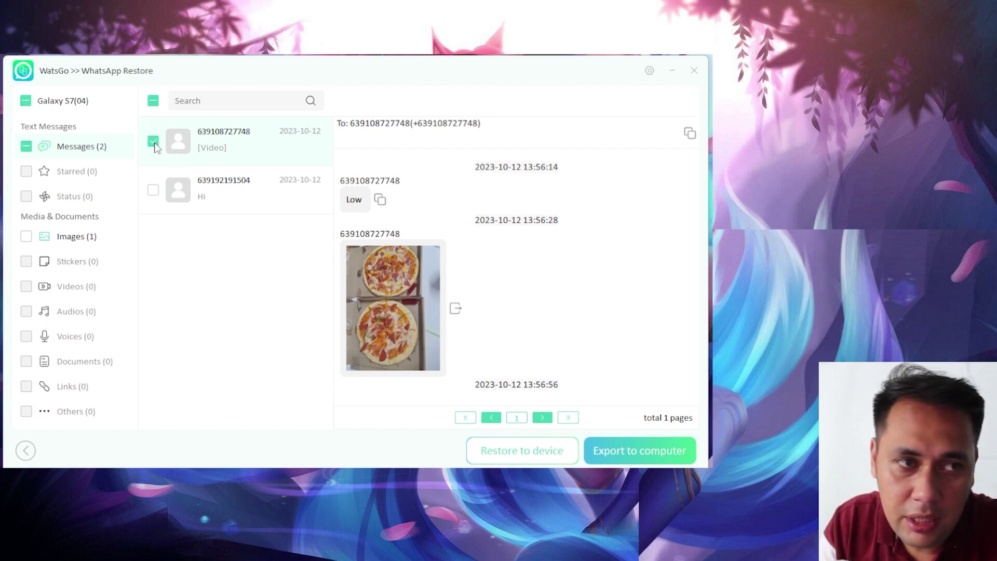
Step: Restore the backup's messages to the iPhone (iPhone 6), agreeing to restore all current messages
{"action": "left_click", "coordinate": [521, 450]}
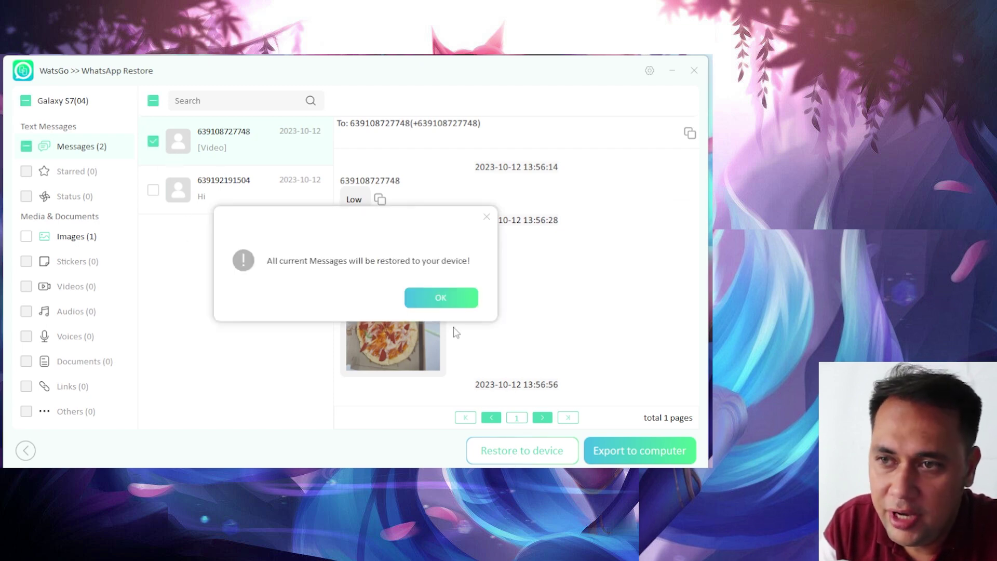
{"action": "left_click", "coordinate": [441, 298]}
{"action": "left_click", "coordinate": [382, 214]}
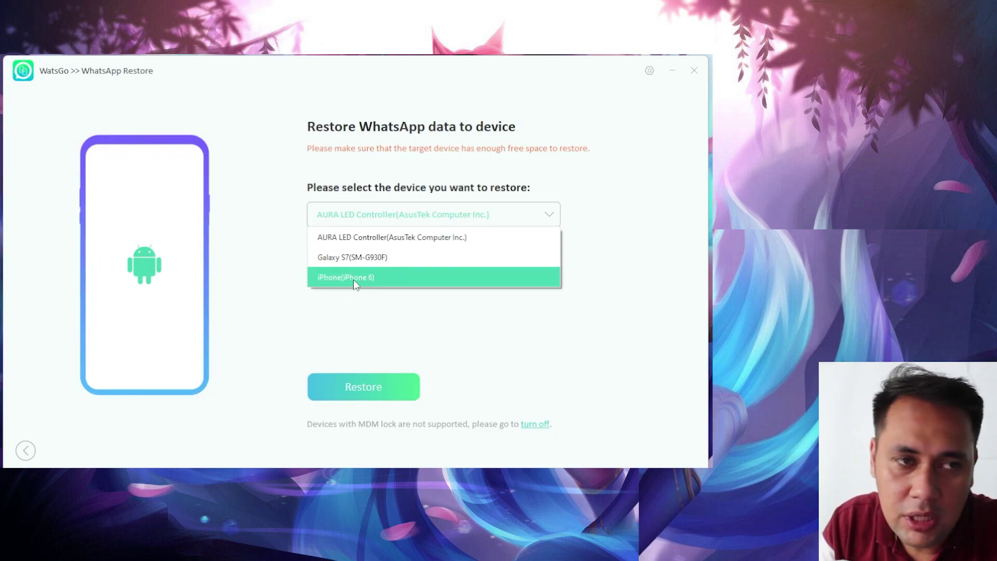
{"action": "left_click", "coordinate": [374, 281]}
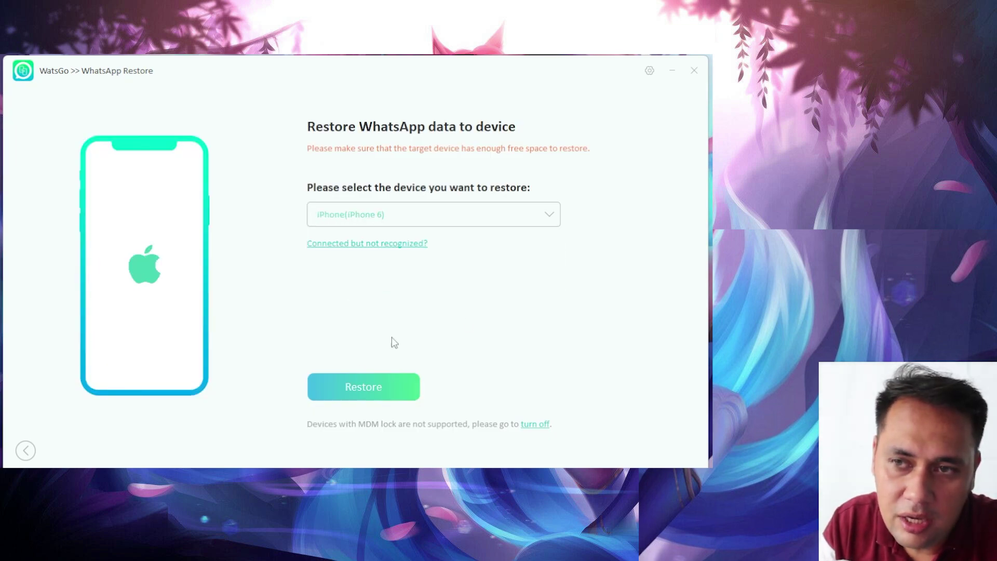
{"action": "left_click", "coordinate": [373, 385]}
{"action": "left_click", "coordinate": [450, 315]}
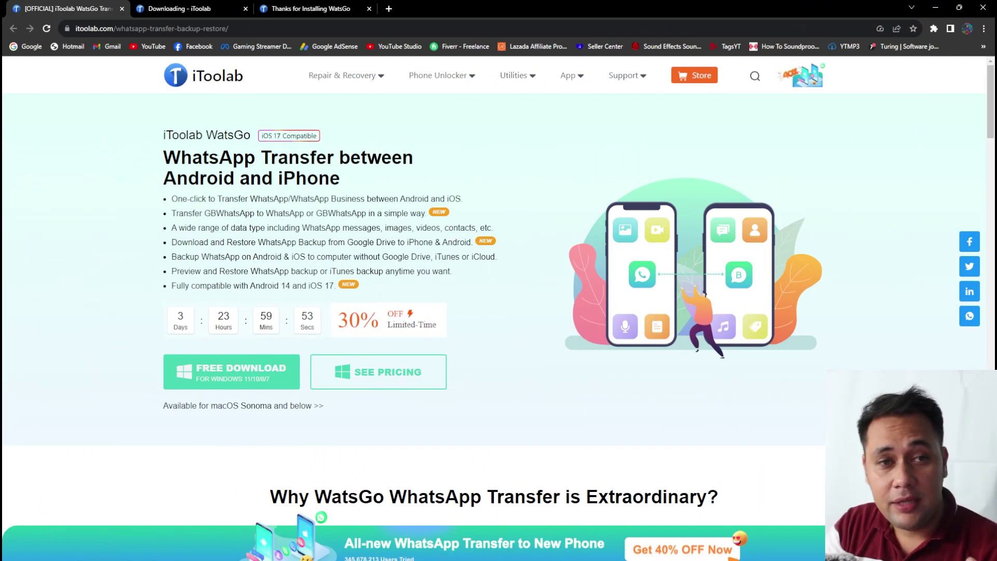
Step: Switch to the browser and view the pricing plans of WatsGo for Windows on the iToolab website
{"action": "left_click", "coordinate": [414, 374]}
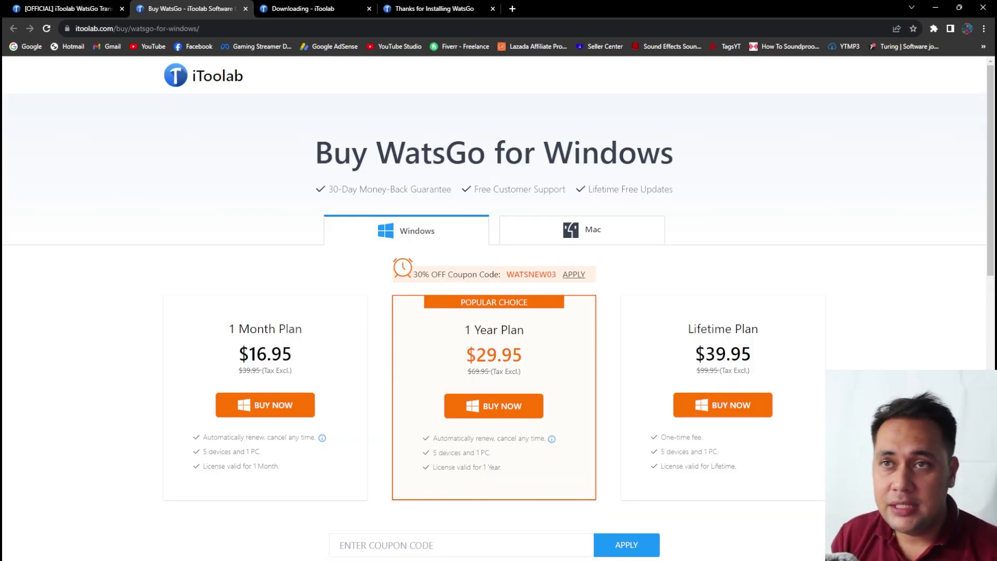